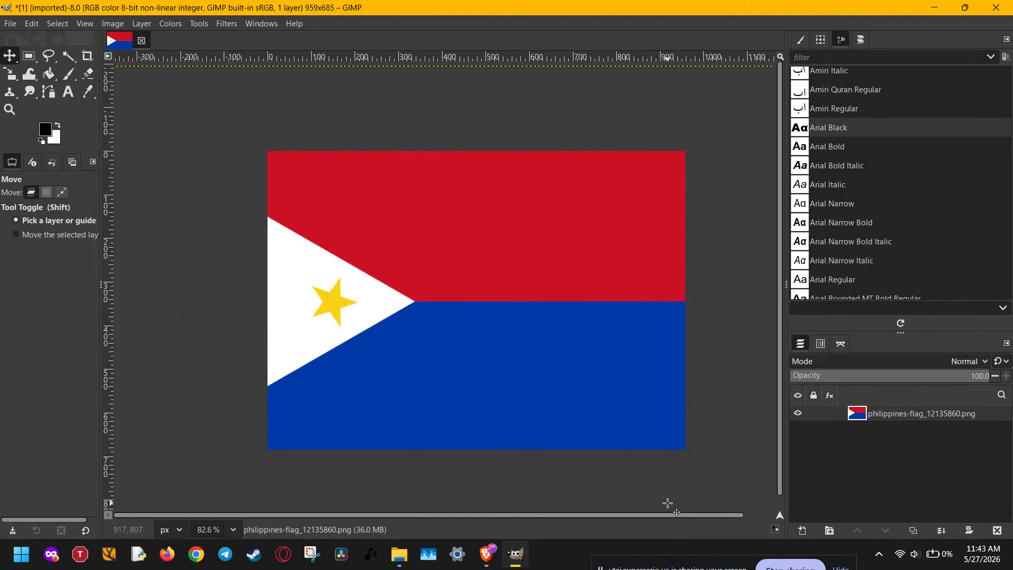
pyautogui.click(4, 24)
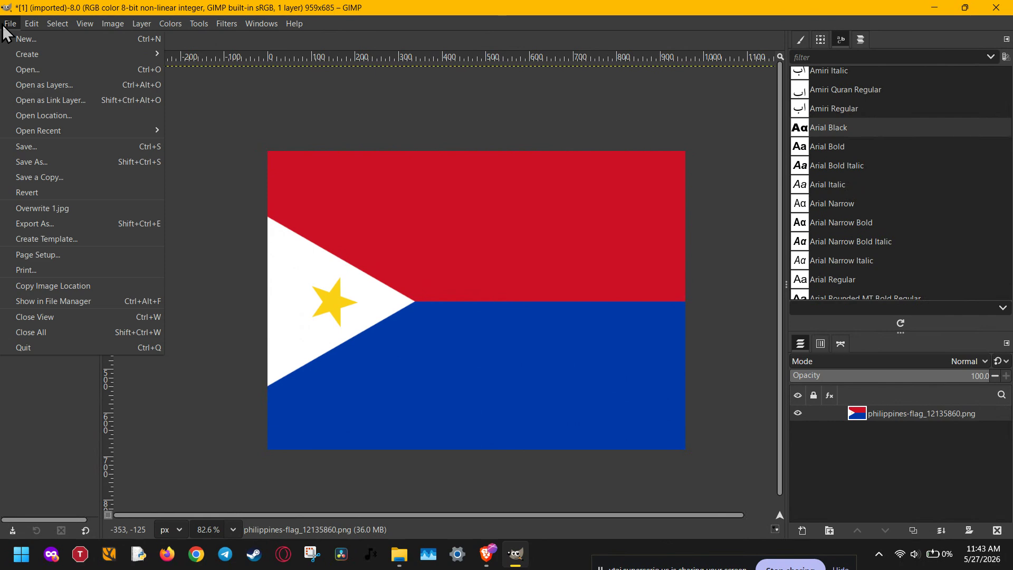
pyautogui.click(22, 67)
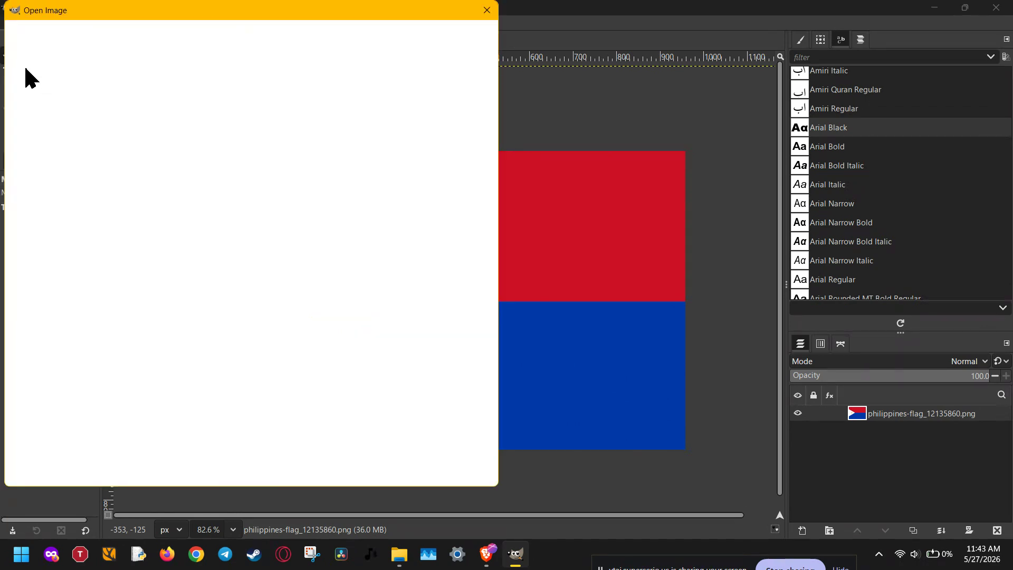
pyautogui.scroll(-4, 108, 165)
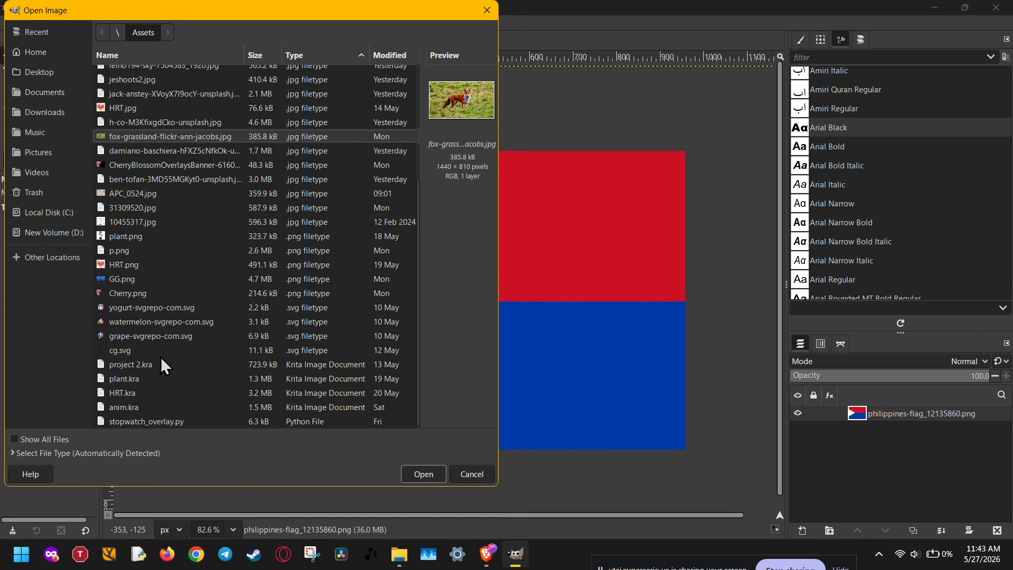
pyautogui.scroll(6, 154, 407)
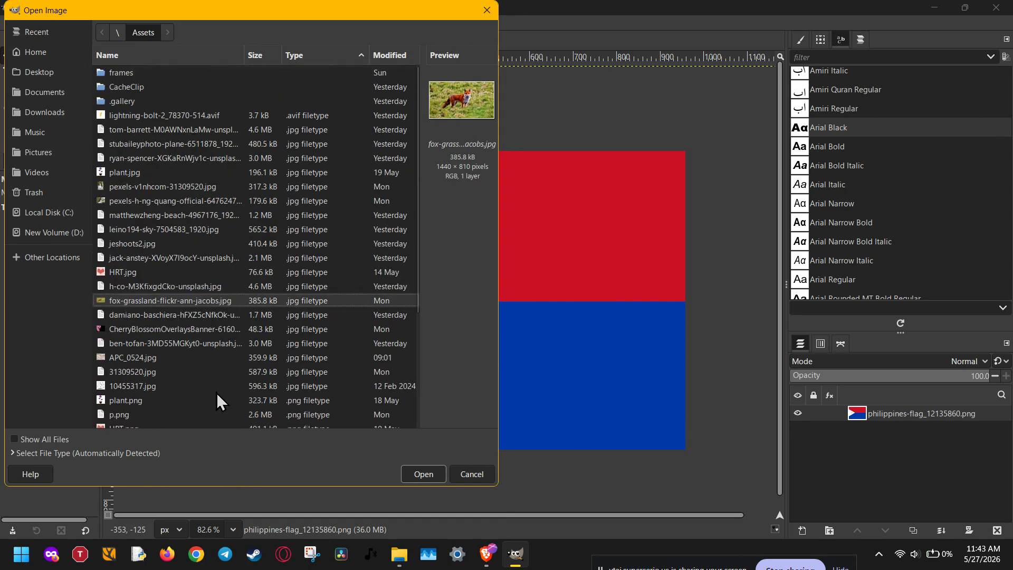
pyautogui.click(467, 477)
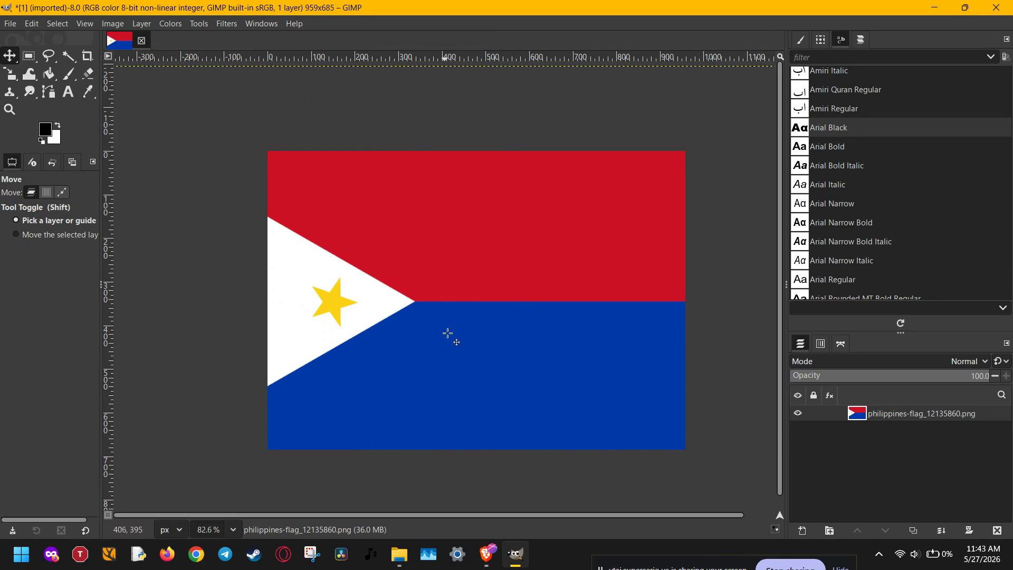
# Step: Add the text "PH" in black Arial Black at 462 px over the flag, starting near its upper-left corner
pyautogui.click(68, 91)
pyautogui.click(362, 275)
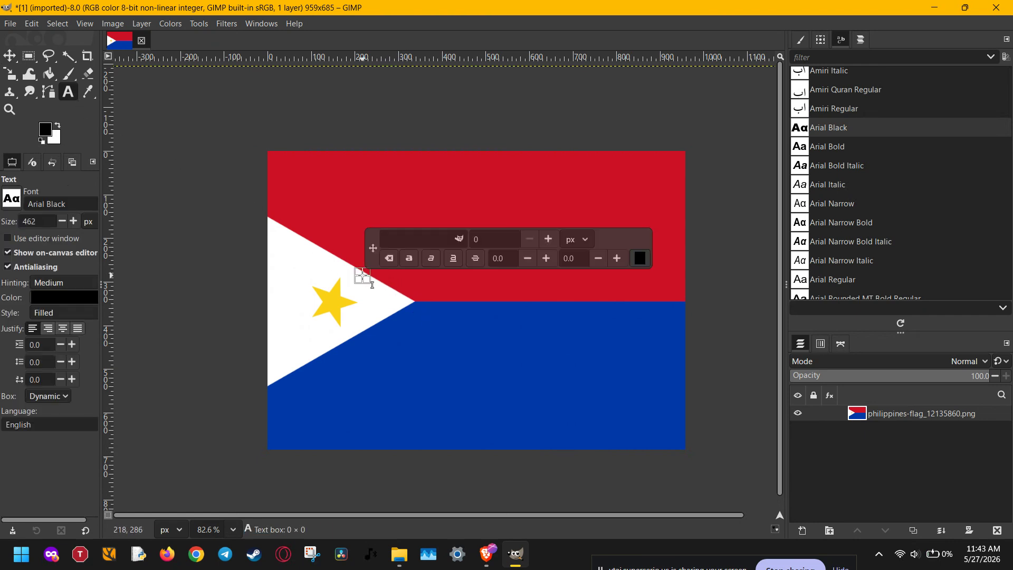
pyautogui.click(291, 177)
pyautogui.write('p')
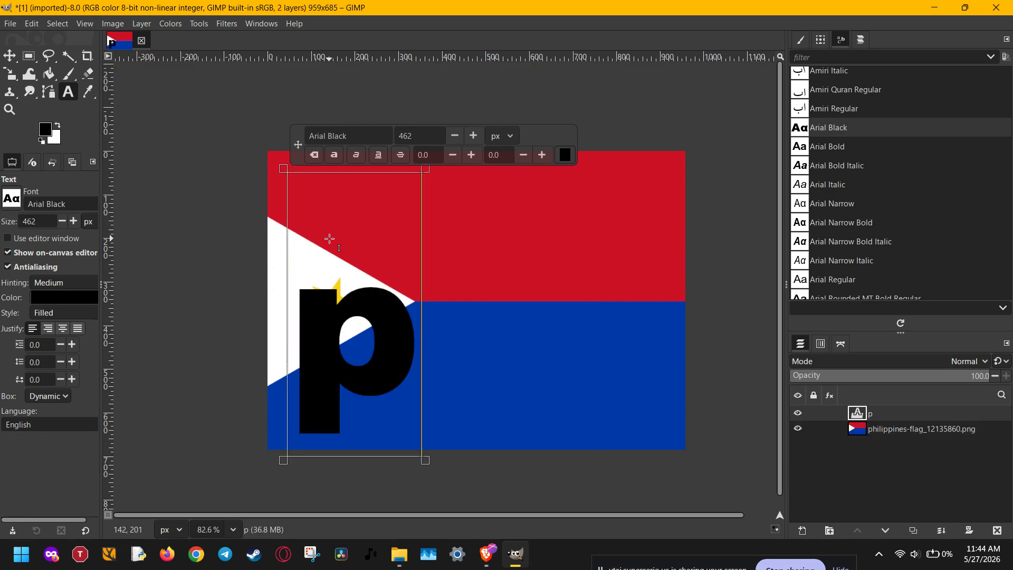
pyautogui.press('BackSpace')
pyautogui.write('P')
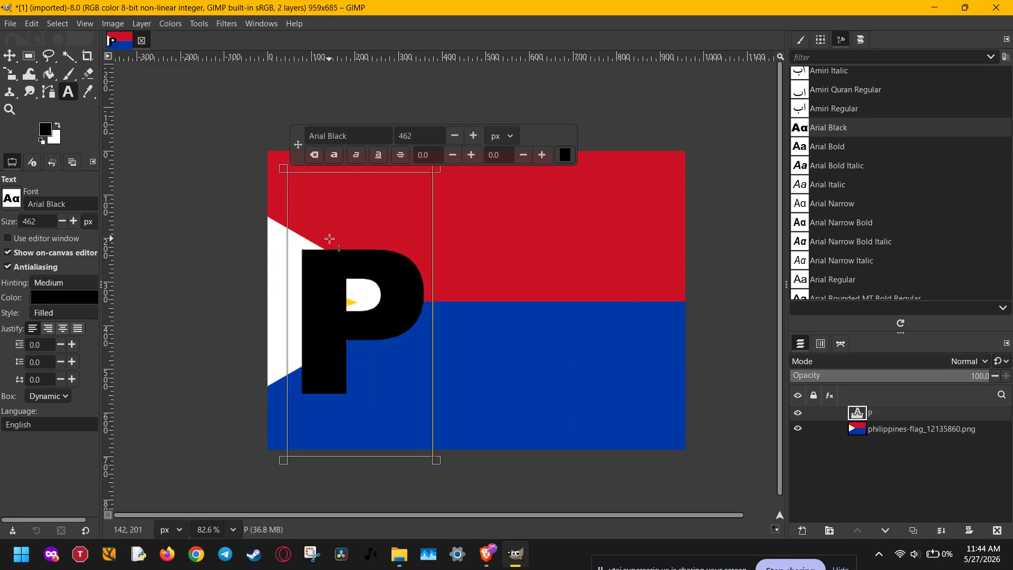
pyautogui.write('H')
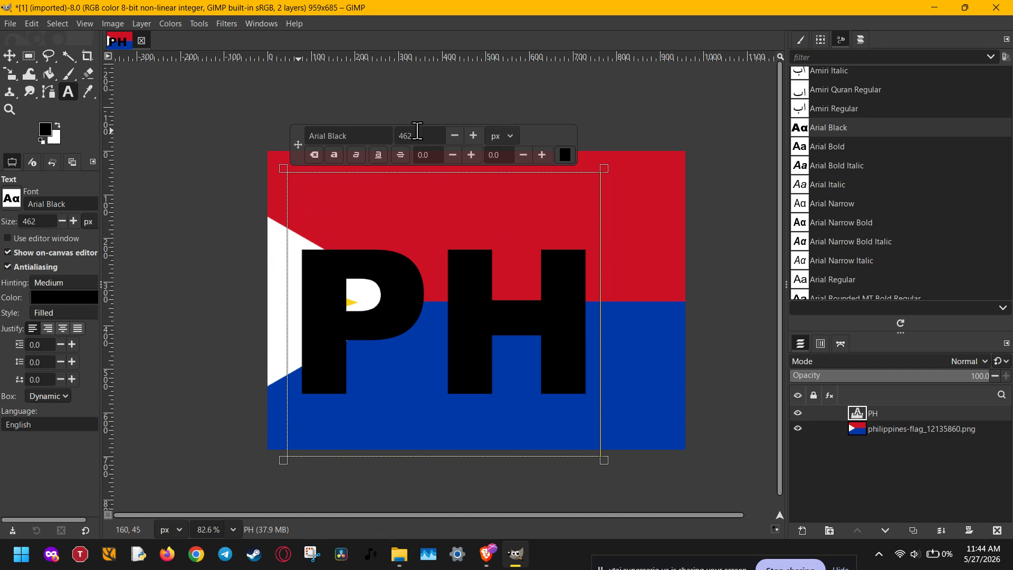
# Step: Enlarge the PH text to 662 px and move it up and left so both letters fit over the flag
pyautogui.click(398, 136)
pyautogui.write('6')
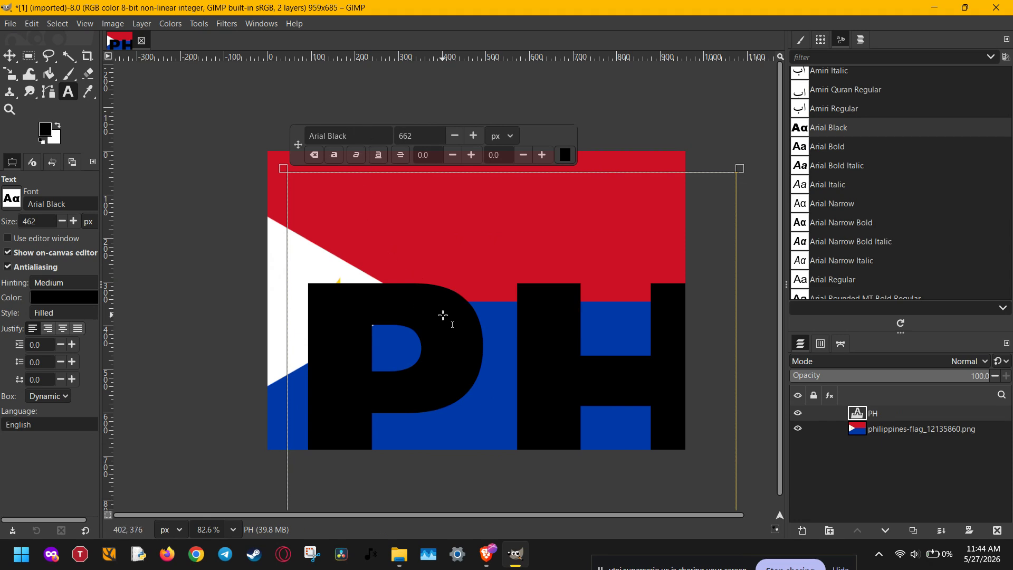
pyautogui.press('Escape')
pyautogui.press('m')
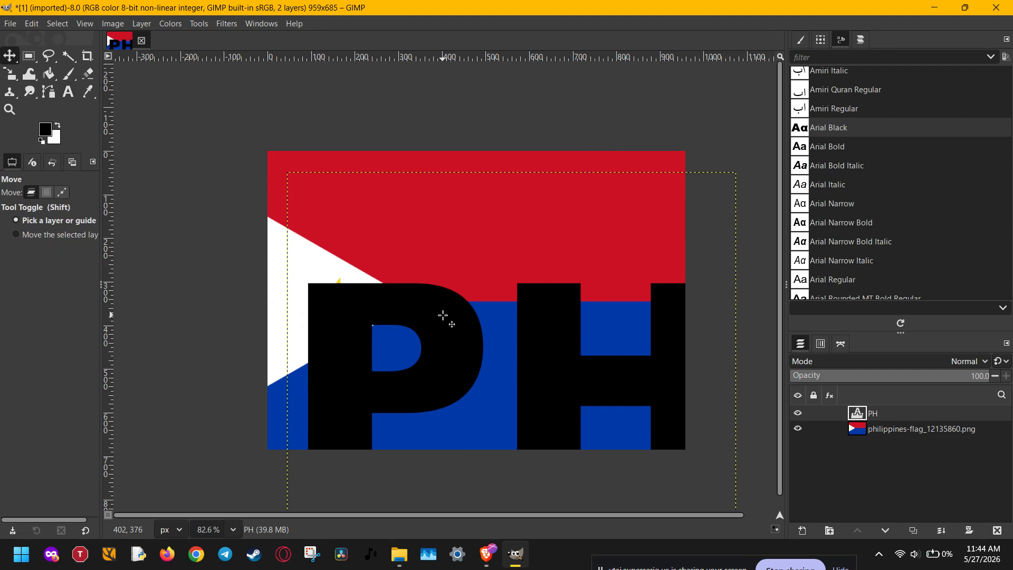
pyautogui.moveTo(443, 315); pyautogui.dragTo(399, 240)
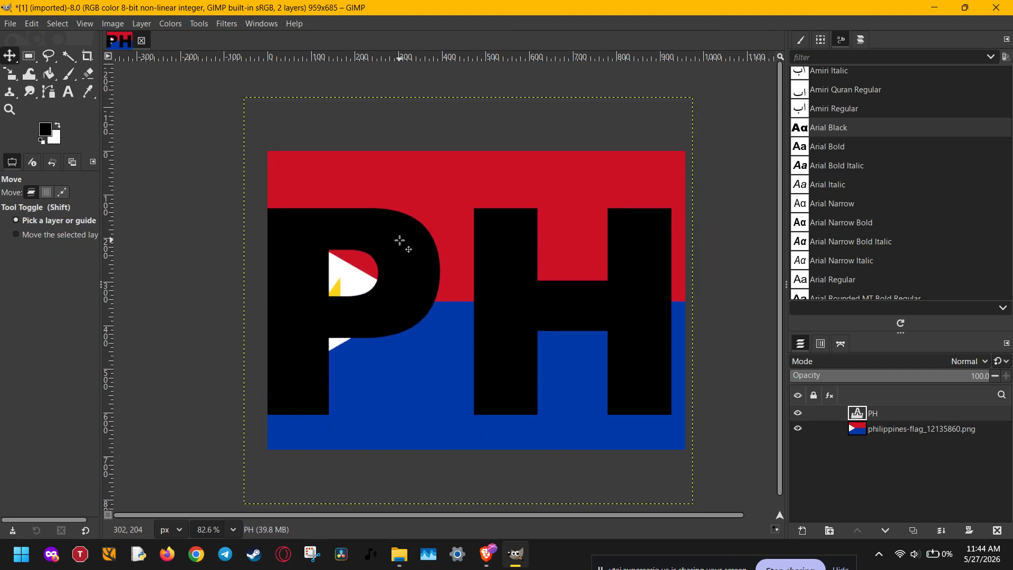
# Step: Try sizes of 700 px and 690 px for the PH text
pyautogui.press('t')
pyautogui.click(424, 260)
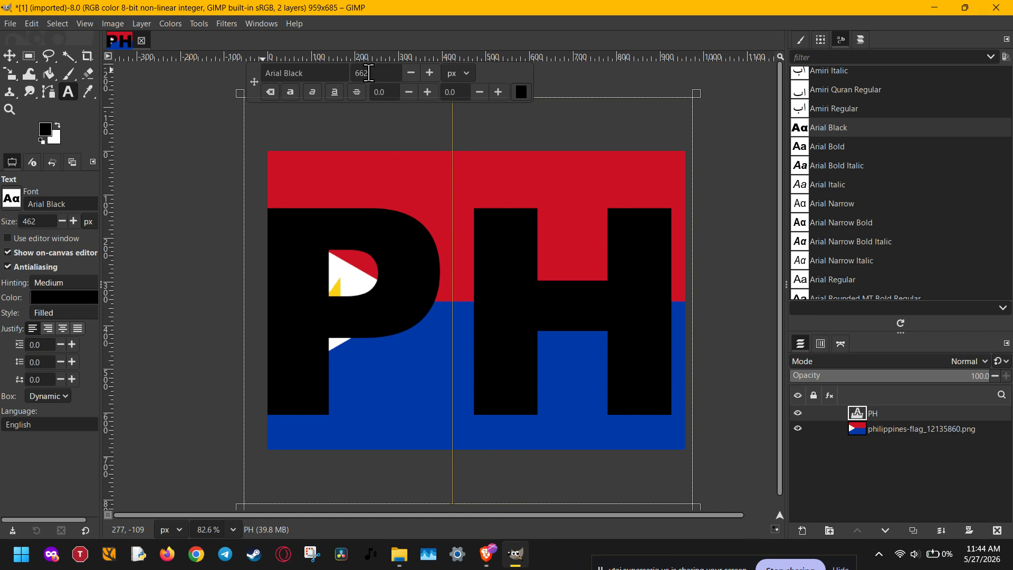
pyautogui.doubleClick(349, 72)
pyautogui.write('700')
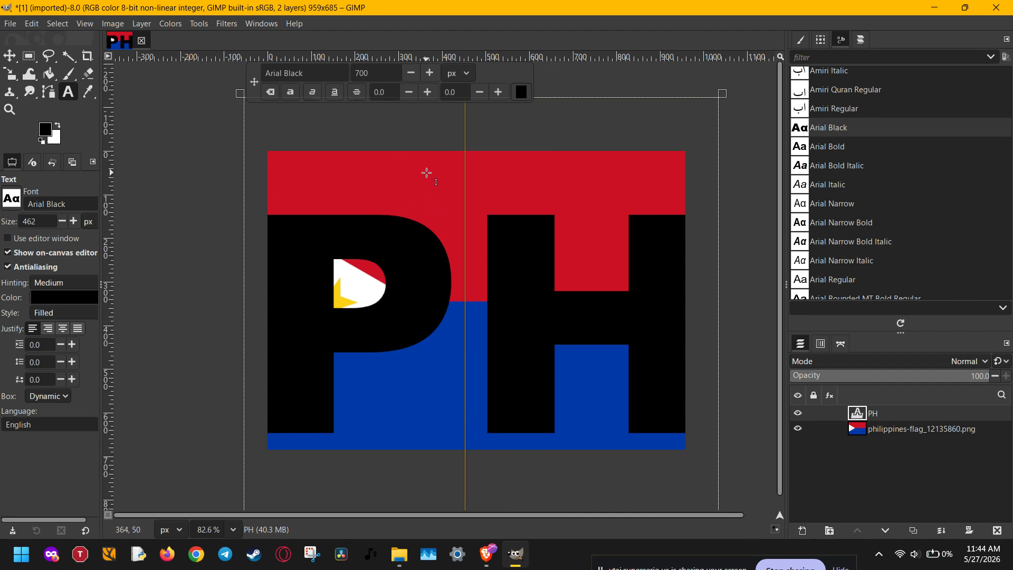
pyautogui.press('BackSpace')
pyautogui.press('BackSpace')
pyautogui.press('BackSpace')
pyautogui.write('690')
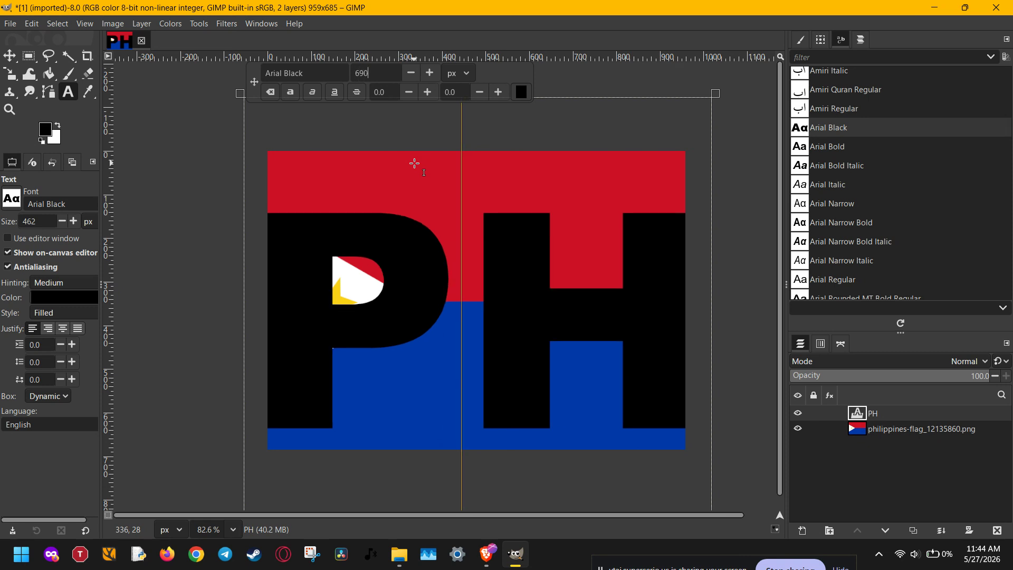
# Step: Set the PH text's size to 680 px and nudge the text slightly up and right over the flag
pyautogui.press('BackSpace')
pyautogui.press('BackSpace')
pyautogui.write('80')
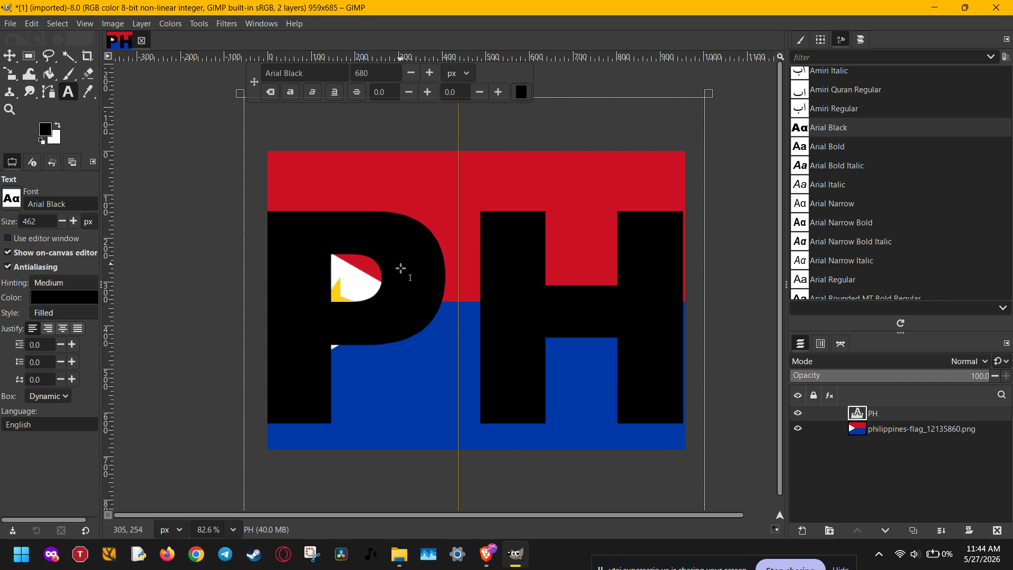
pyautogui.write('m')
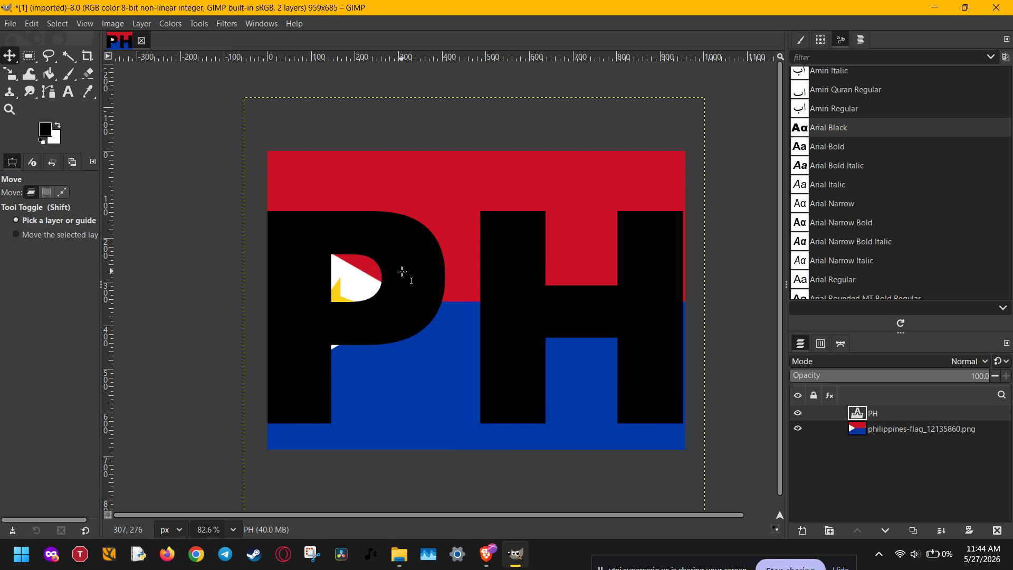
pyautogui.moveTo(402, 272); pyautogui.dragTo(404, 271)
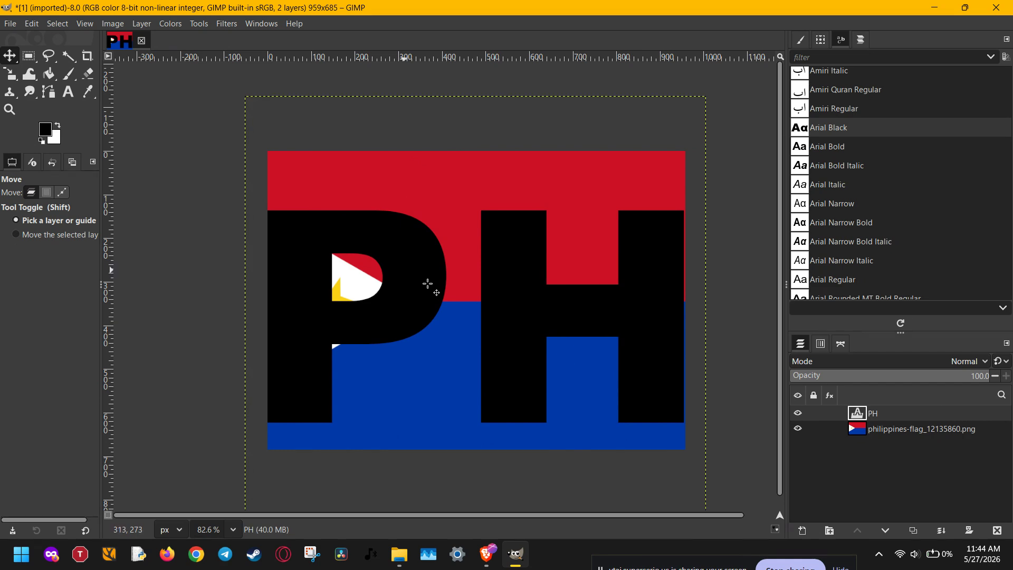
# Step: Create a selection from the PH text layer's alpha and hide that layer
pyautogui.rightClick(881, 413)
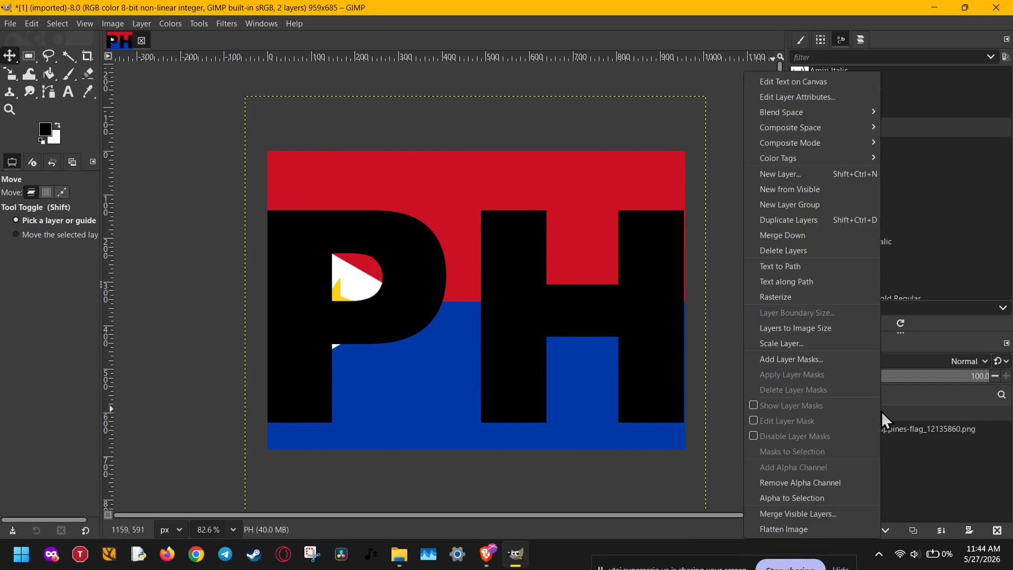
pyautogui.click(793, 500)
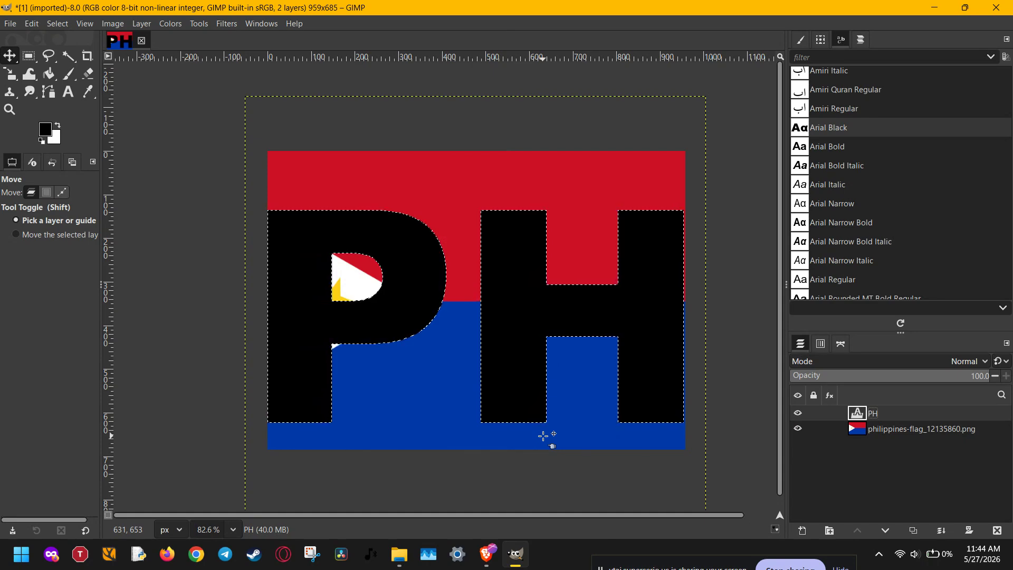
pyautogui.click(797, 414)
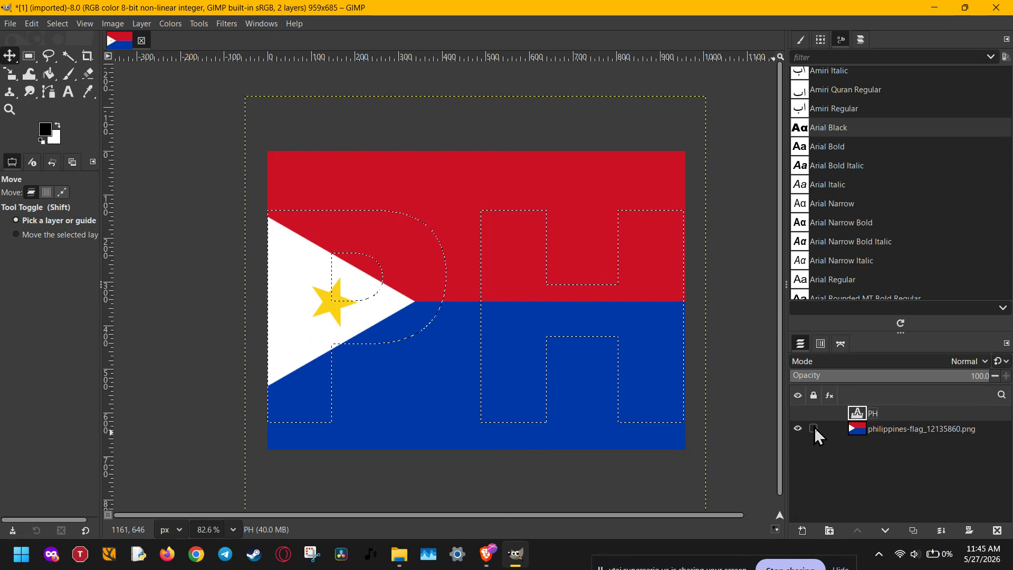
# Step: Add a layer mask initialized to the selection on the philippines-flag_12135860.png layer, and clear the selection
pyautogui.click(872, 437)
pyautogui.click(871, 434)
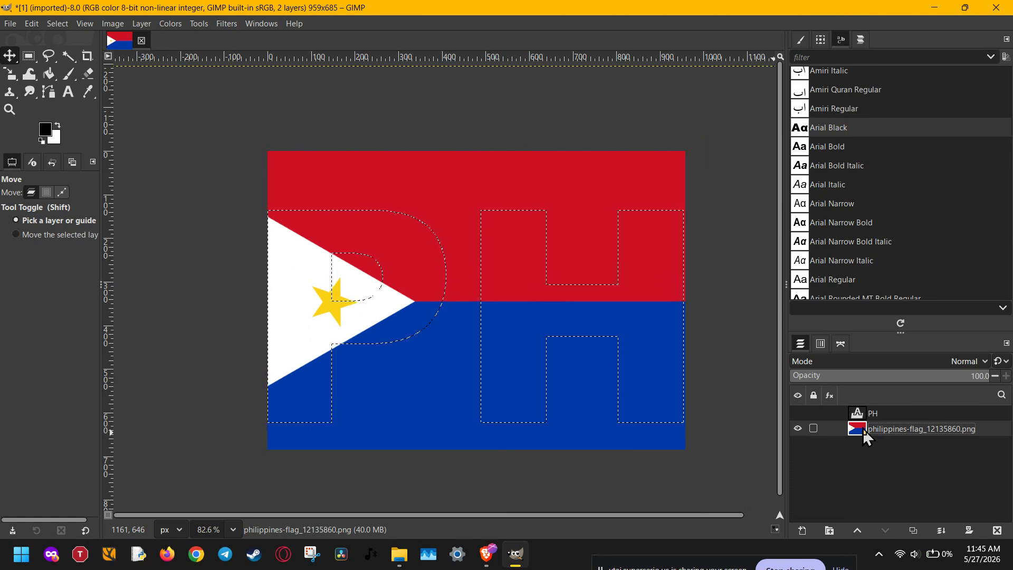
pyautogui.rightClick(912, 425)
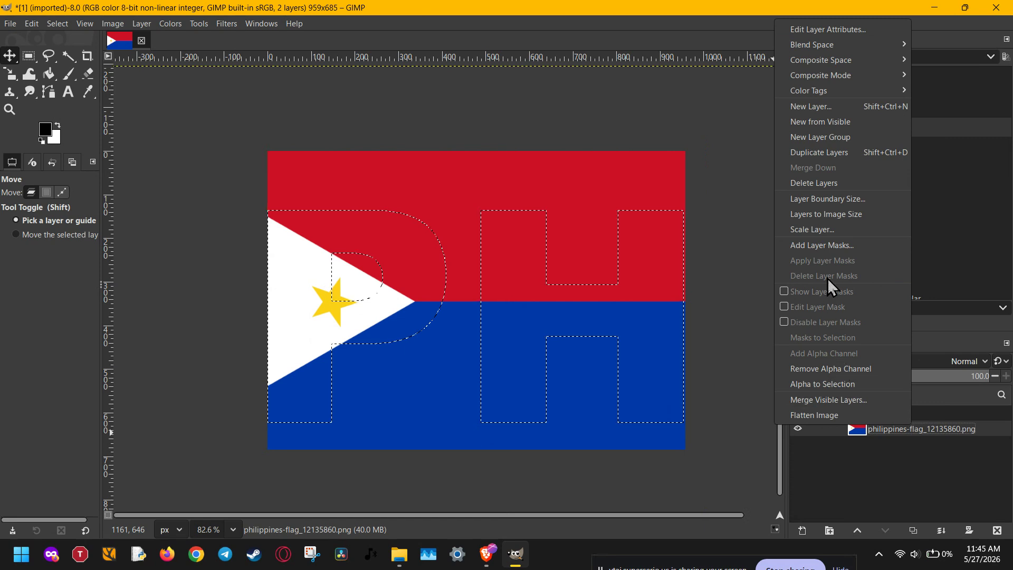
pyautogui.click(835, 245)
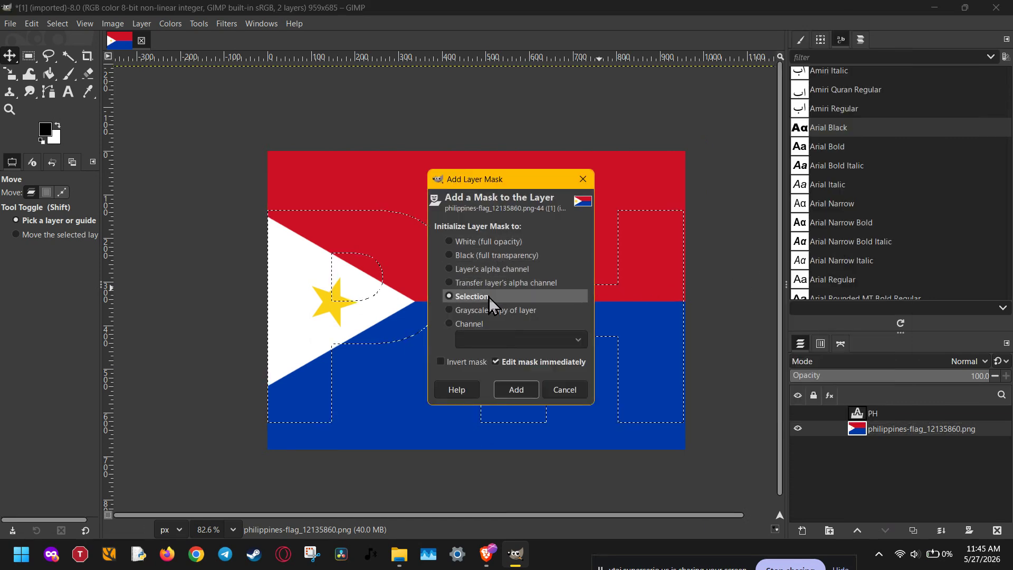
pyautogui.click(516, 391)
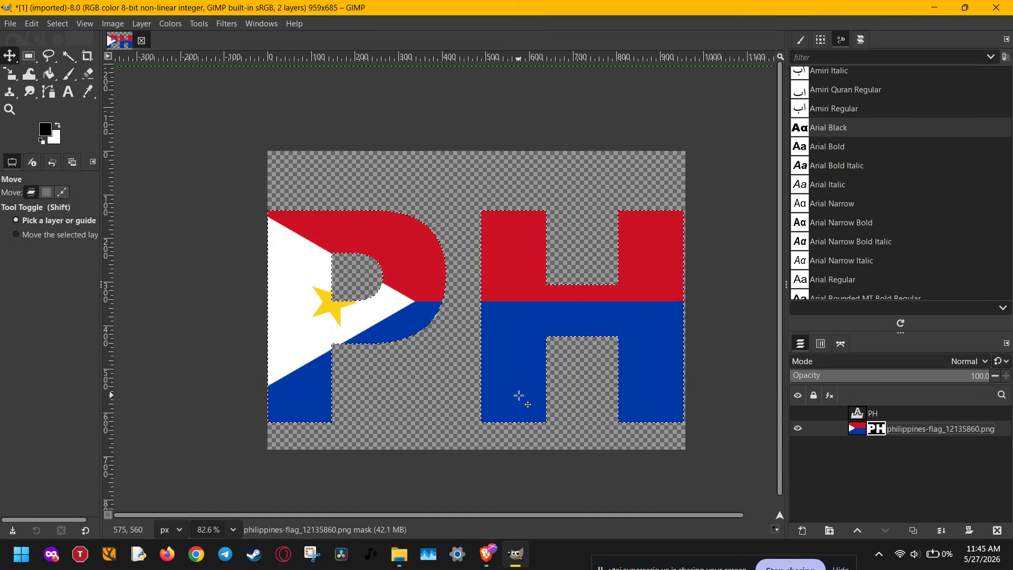
pyautogui.click(64, 24)
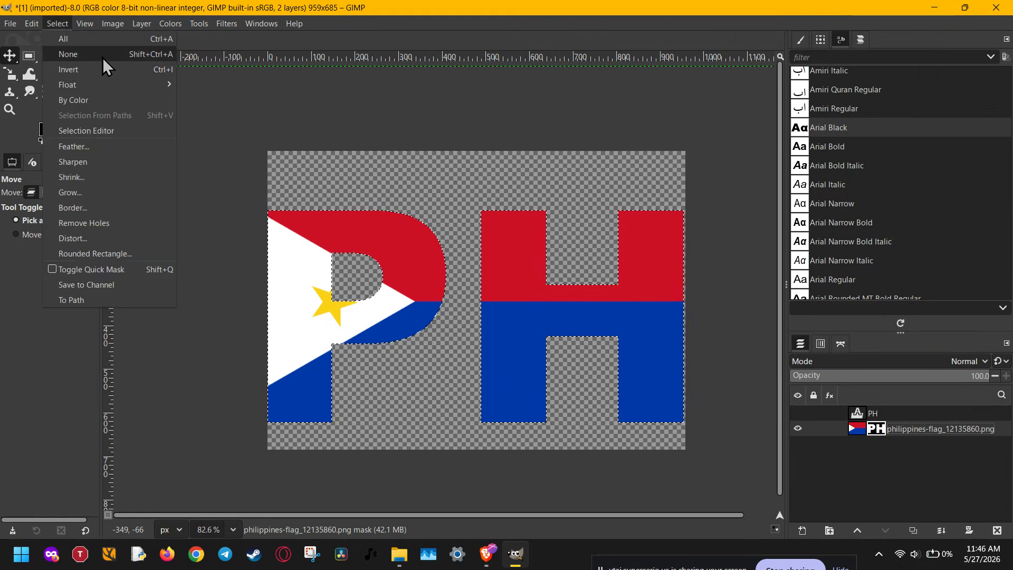
pyautogui.click(167, 54)
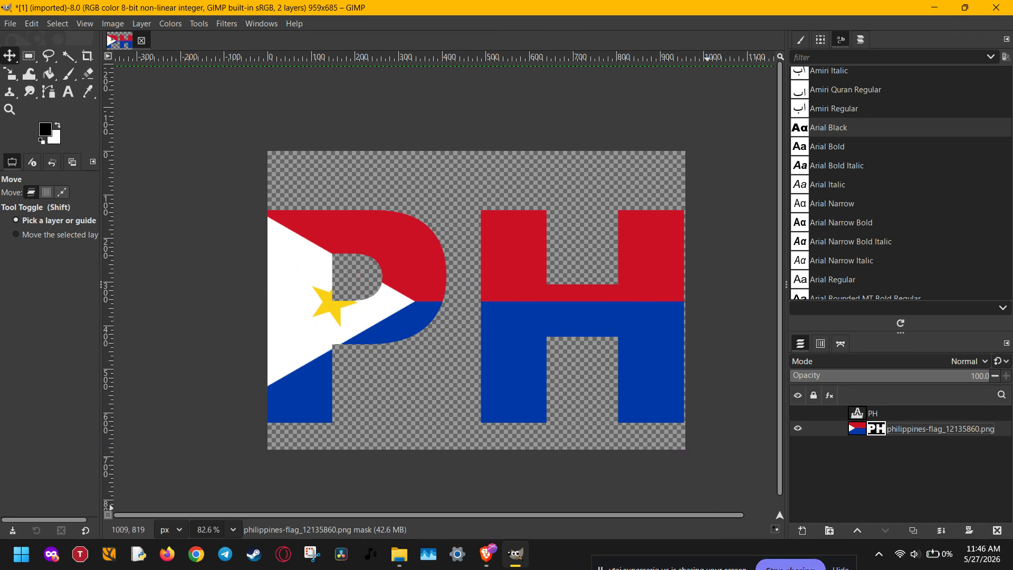
pyautogui.click(788, 567)
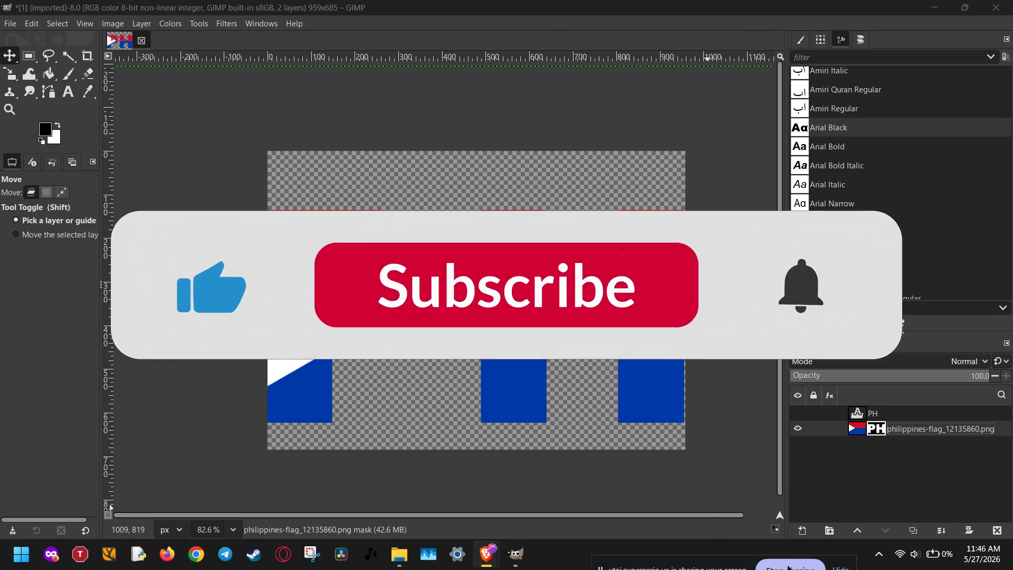